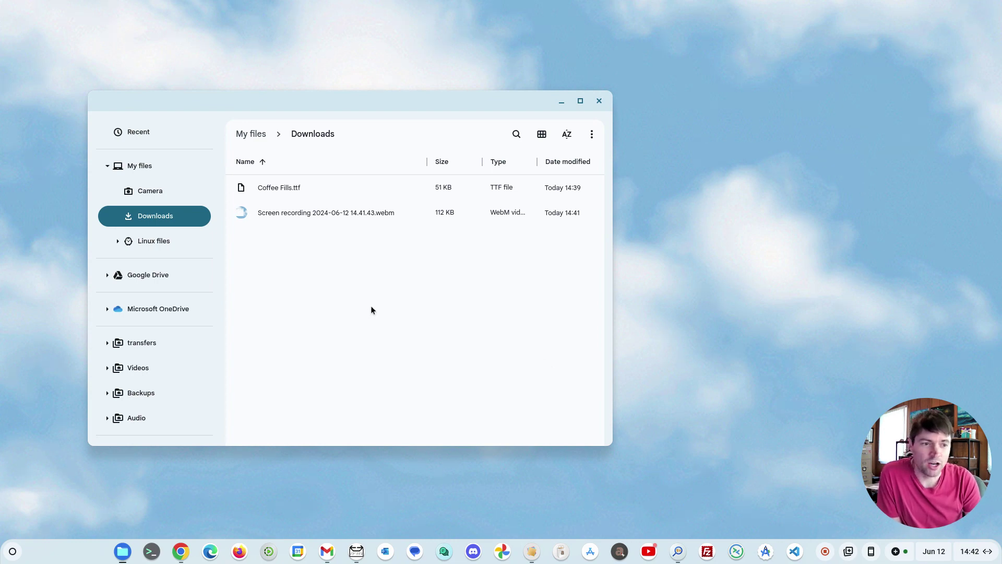
Try opening Coffee Fills.ttf from Downloads, then dismiss the offered app list
click(299, 191)
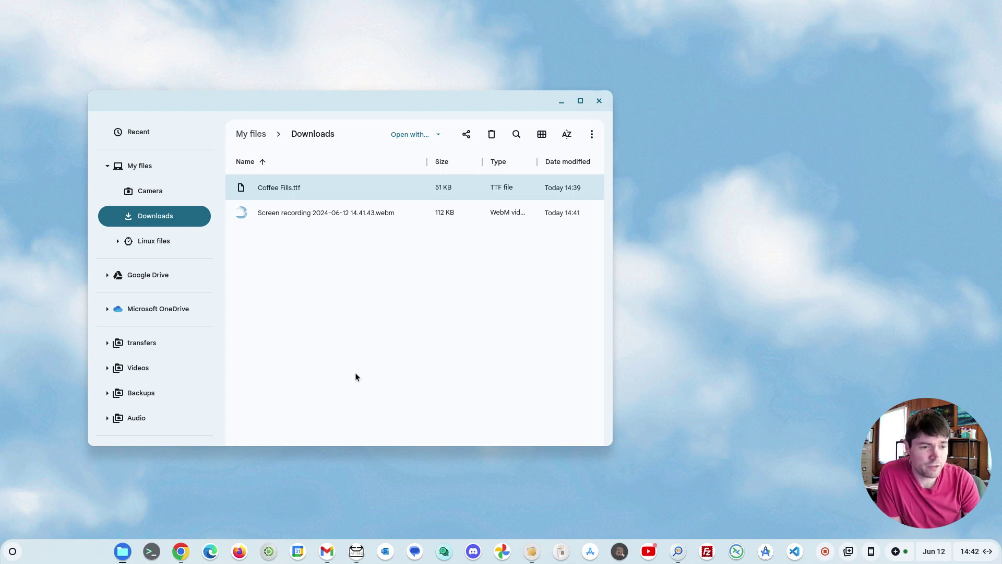
double_click(302, 187)
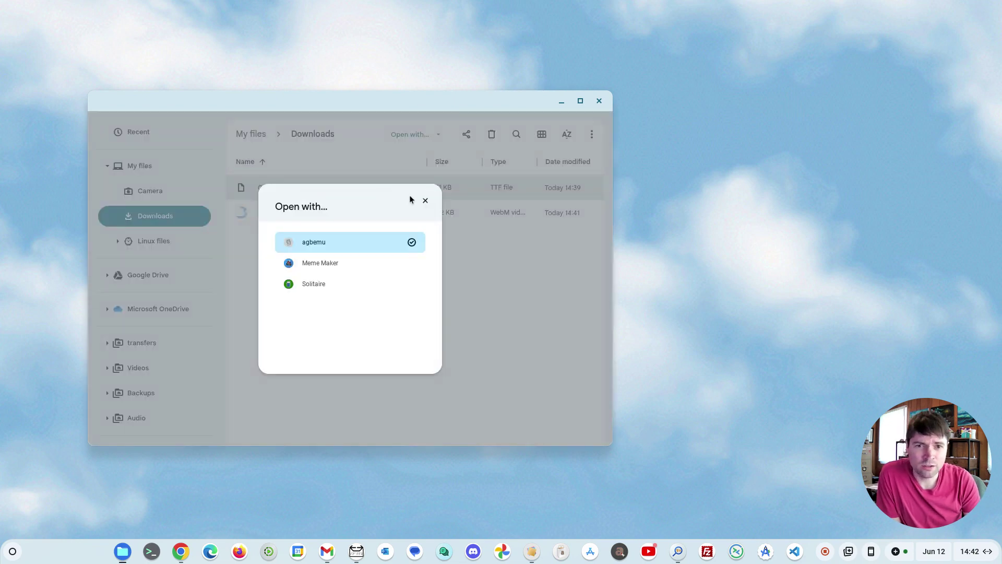
click(425, 200)
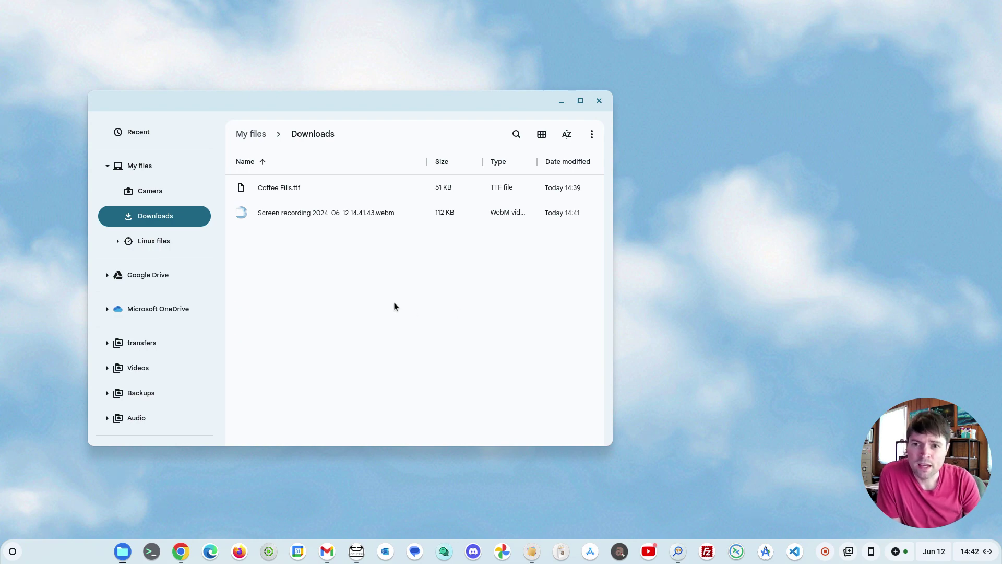
Open a second Files window showing the Linux files folder
right_click(125, 553)
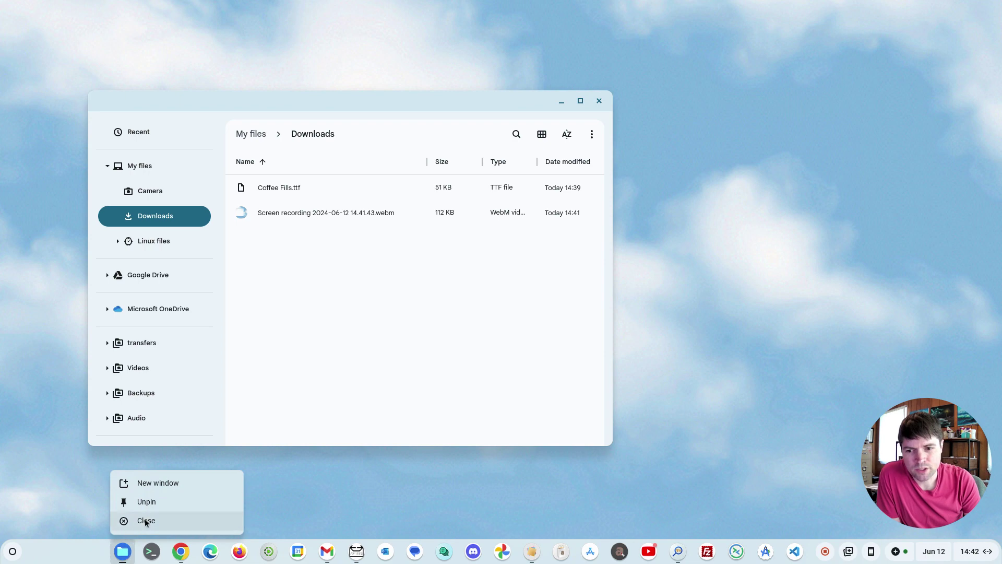
click(148, 484)
drag(346, 103, 676, 71)
click(487, 215)
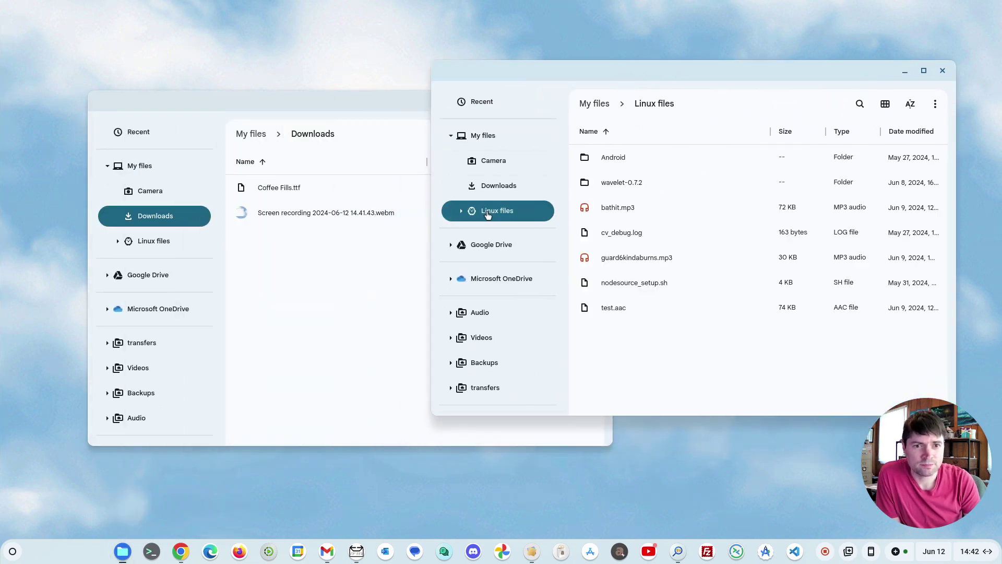
drag(691, 67, 665, 46)
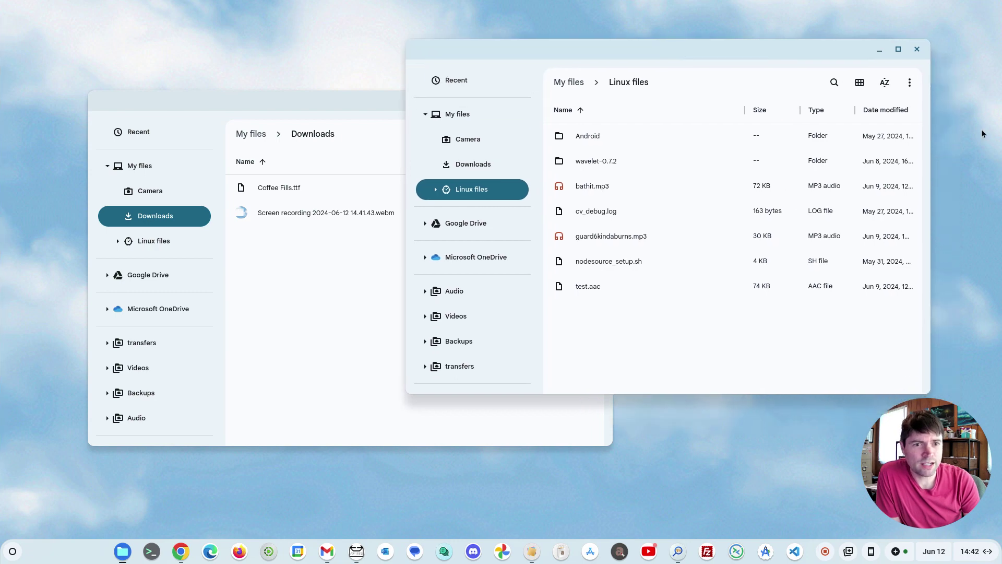
Turn on Show hidden files so .local and other dot-folders appear
click(916, 86)
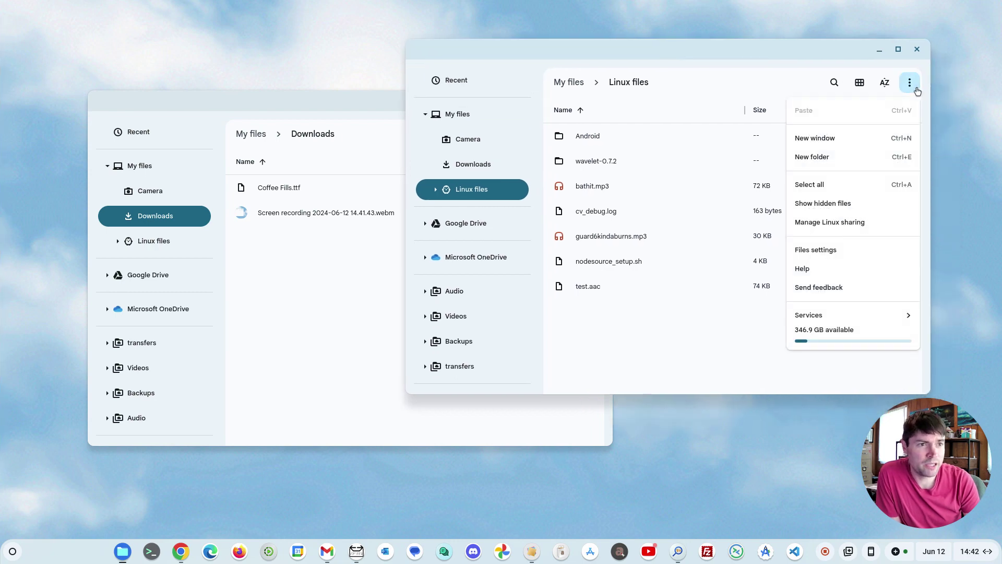
click(861, 203)
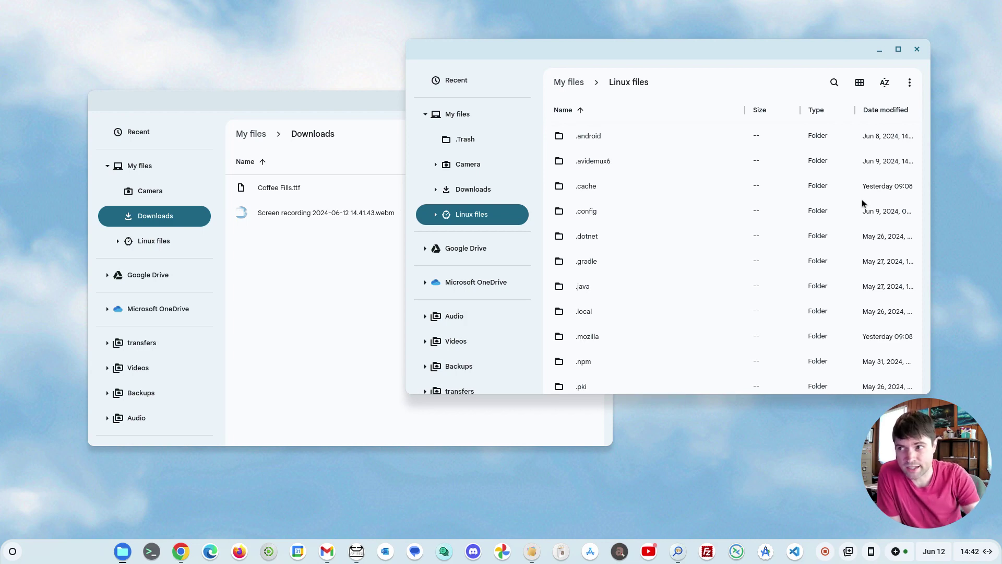
scroll(722, 246, down, 1)
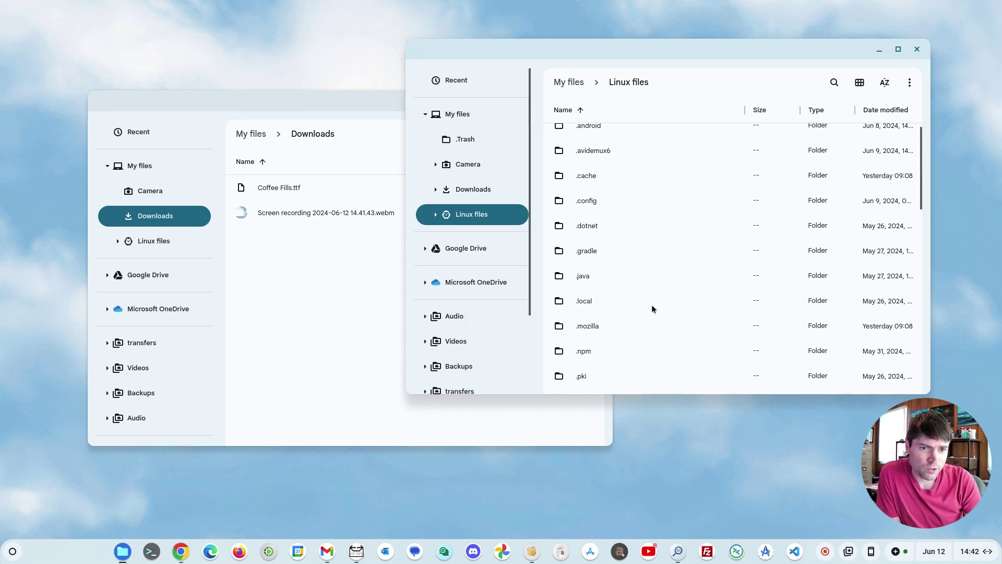
Open .local/share/fonts and drag Coffee Fills.ttf from Downloads into it
double_click(590, 301)
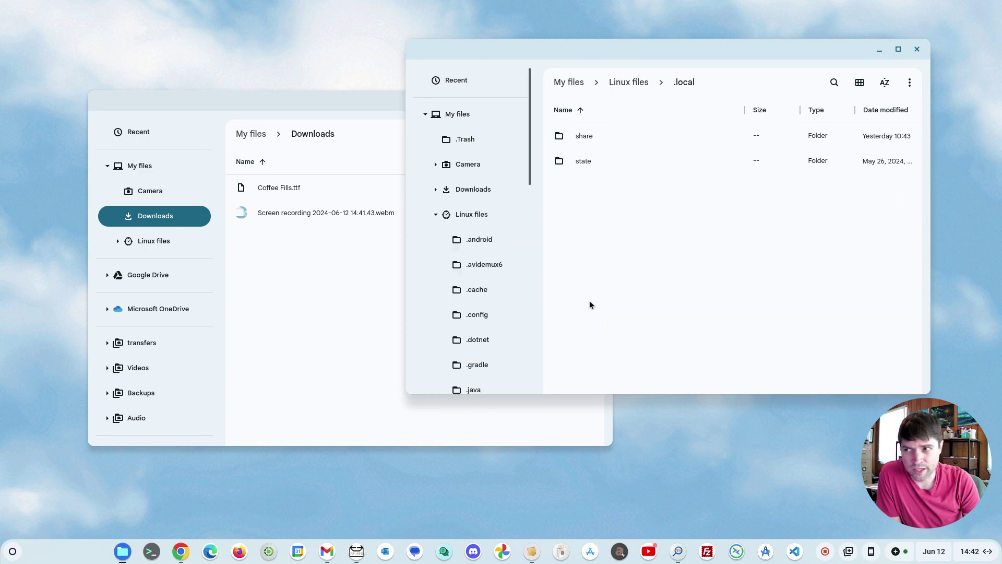
double_click(589, 135)
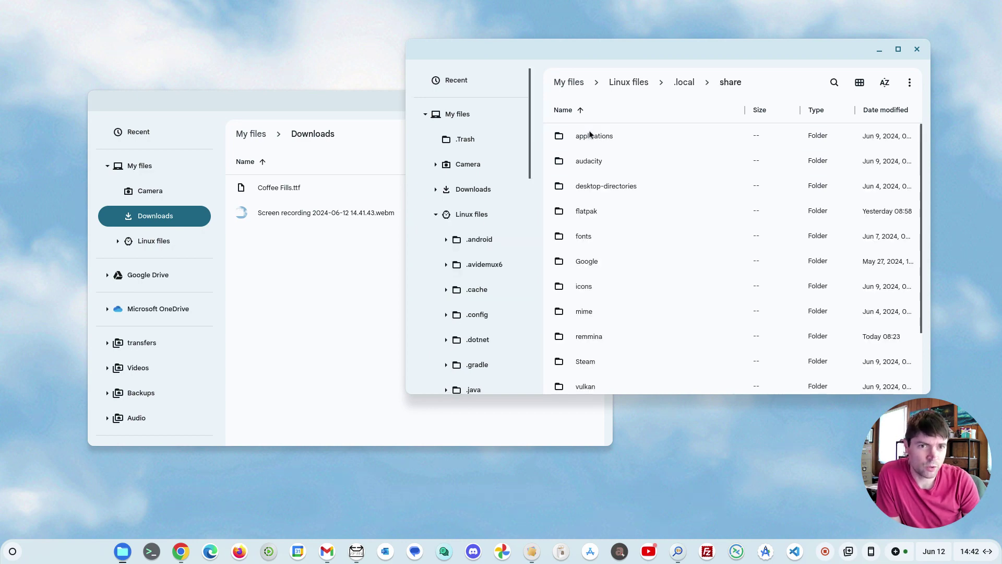
double_click(584, 237)
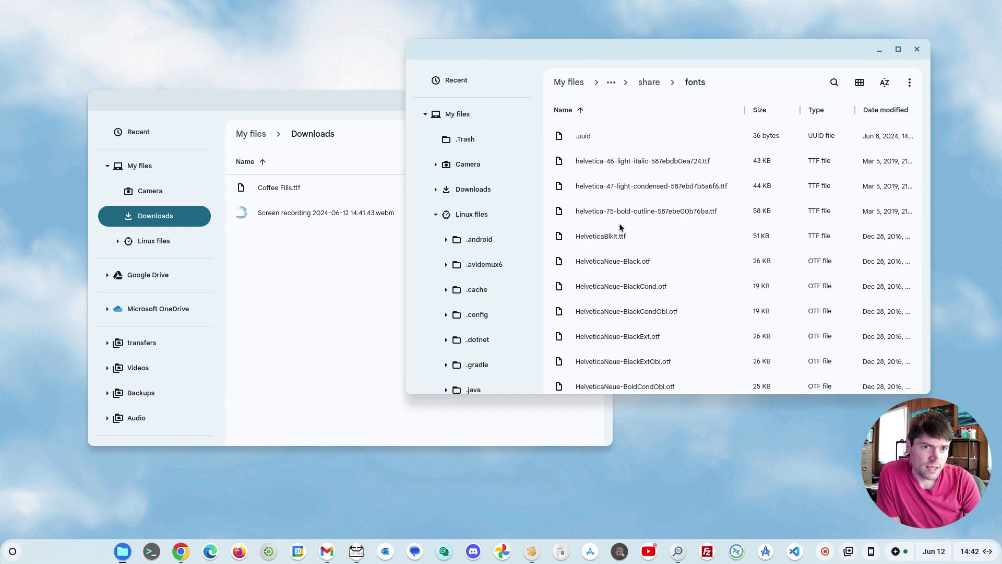
scroll(633, 217, down, 15)
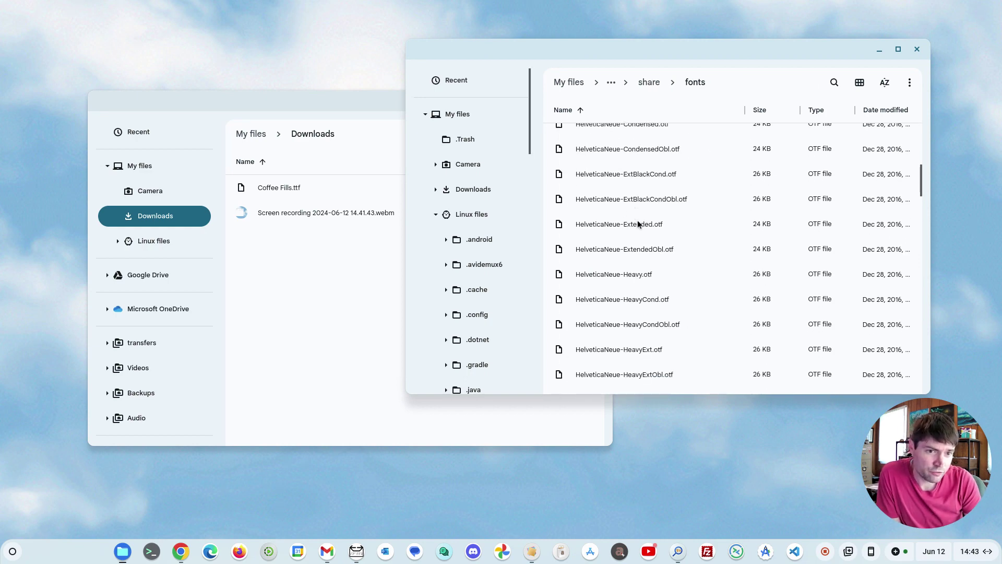
scroll(637, 221, down, 5)
click(290, 187)
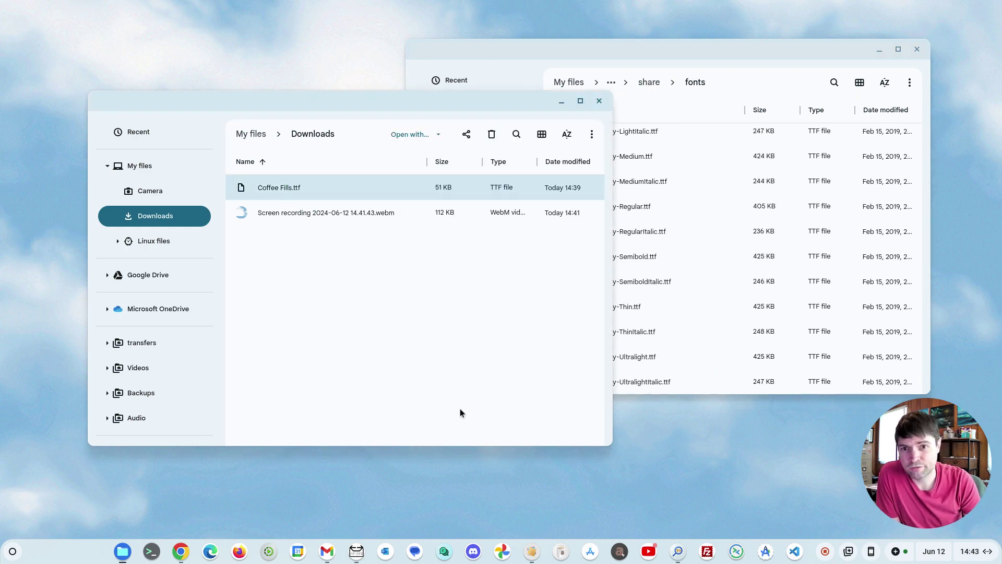
drag(262, 186, 720, 267)
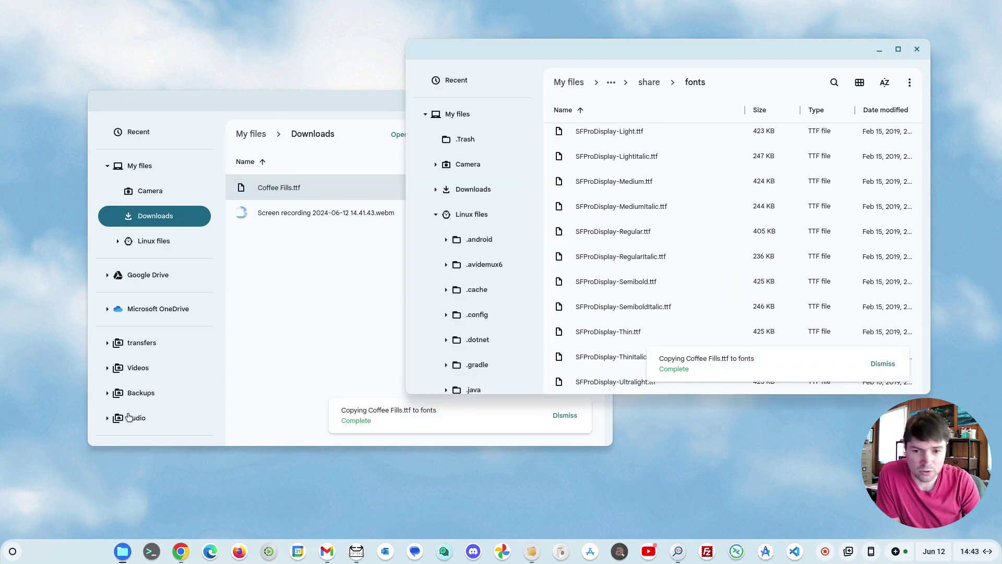
Launch Inkscape from the launcher search and create New Document 1
click(13, 551)
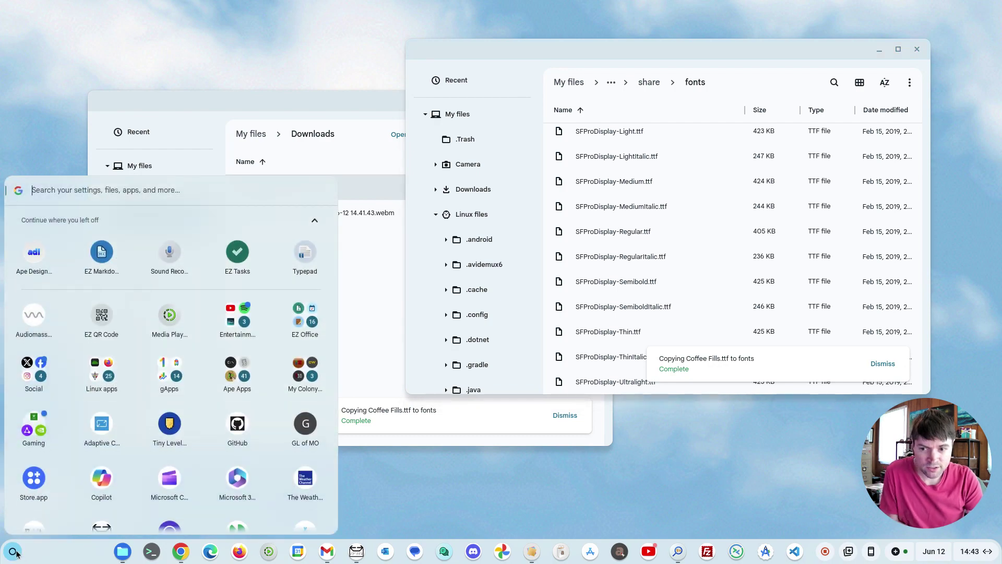
text(inkscape)
key(Return)
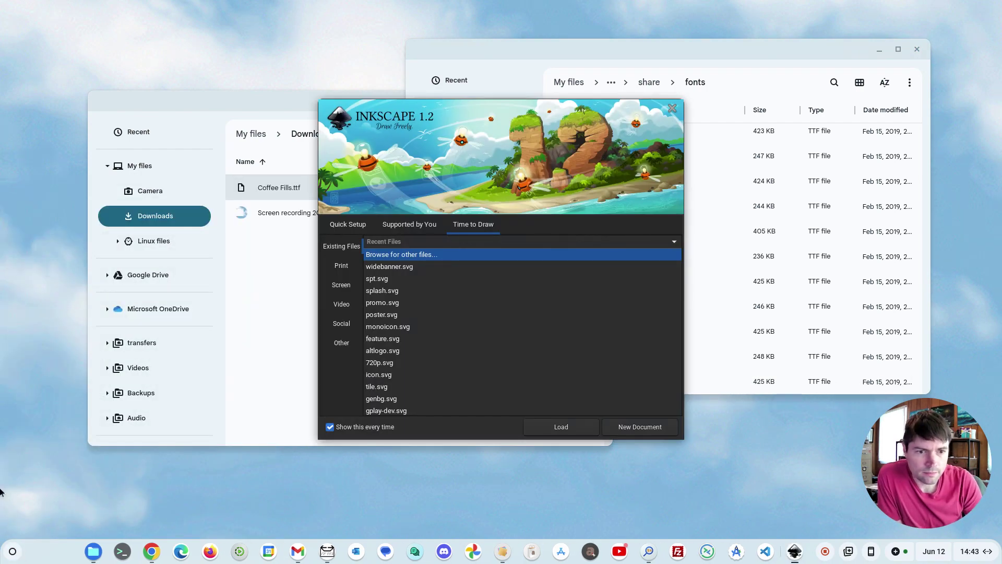
click(626, 423)
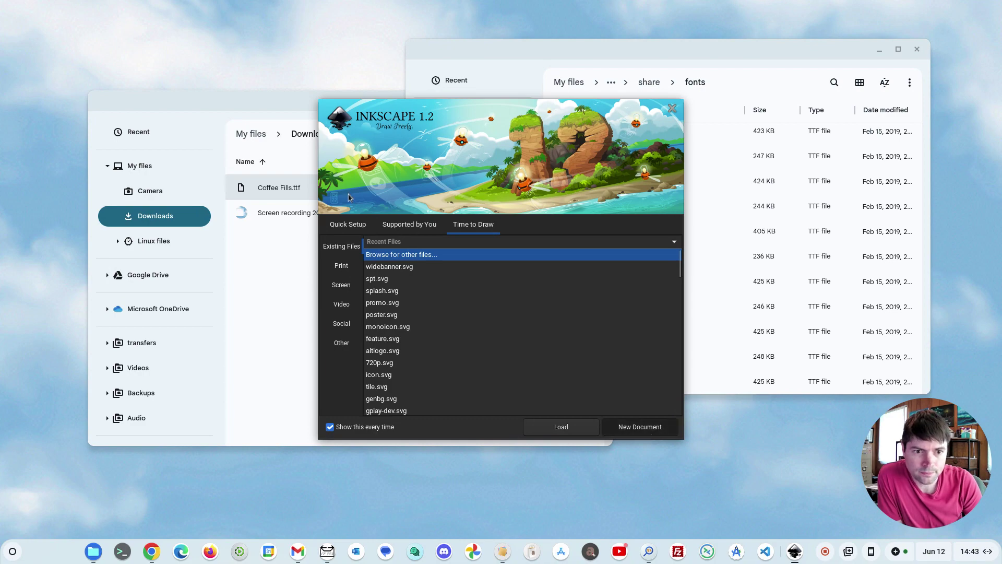
click(636, 428)
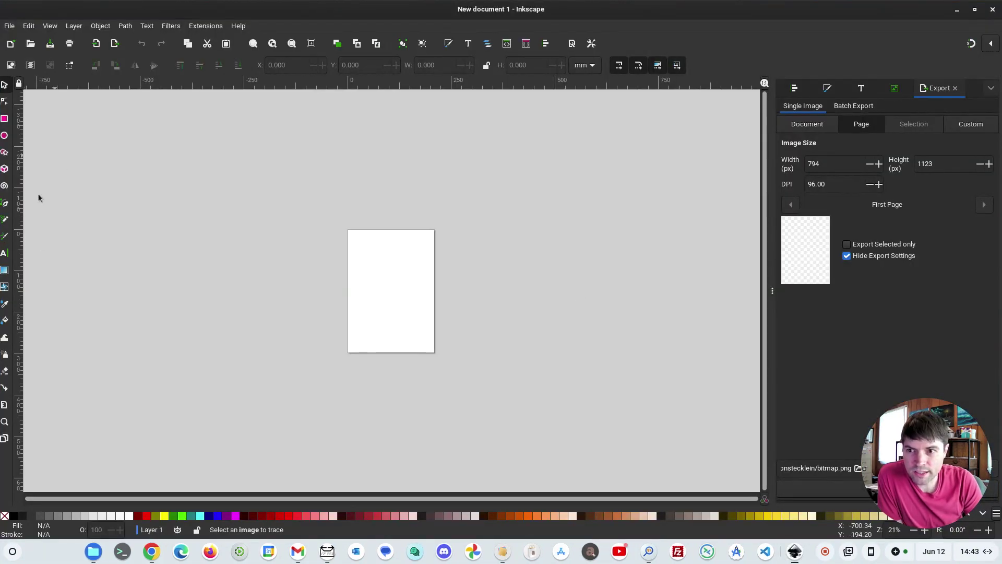
Switch to the Text tool and set the font family to Coffee Fills
click(4, 252)
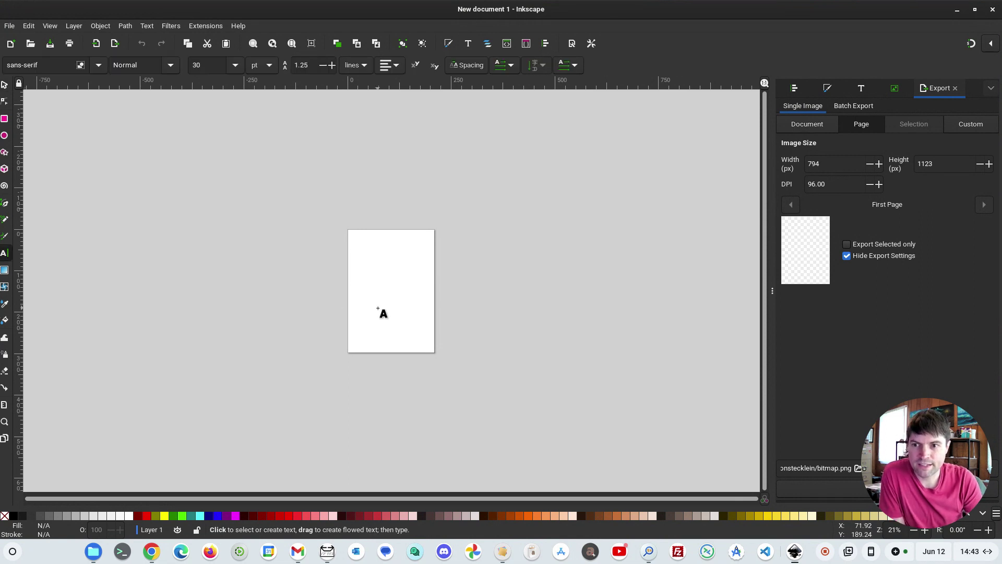
click(367, 293)
click(869, 88)
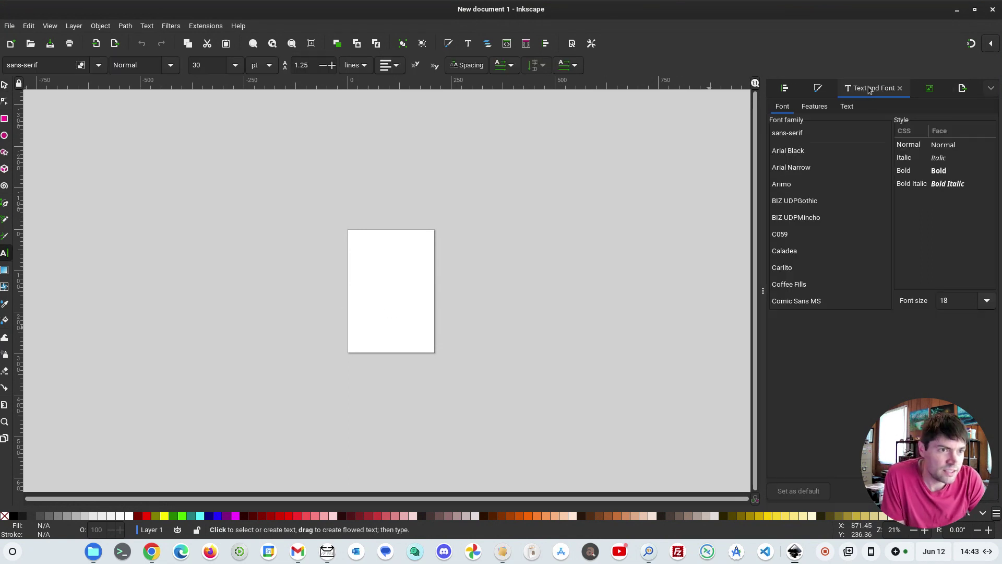
scroll(819, 224, down, 2)
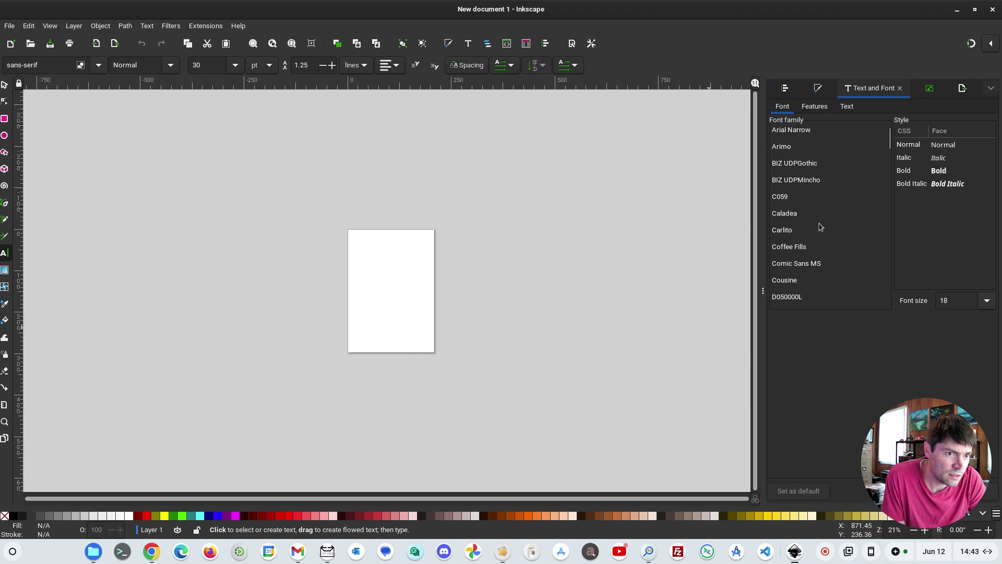
scroll(826, 203, down, 1)
click(793, 236)
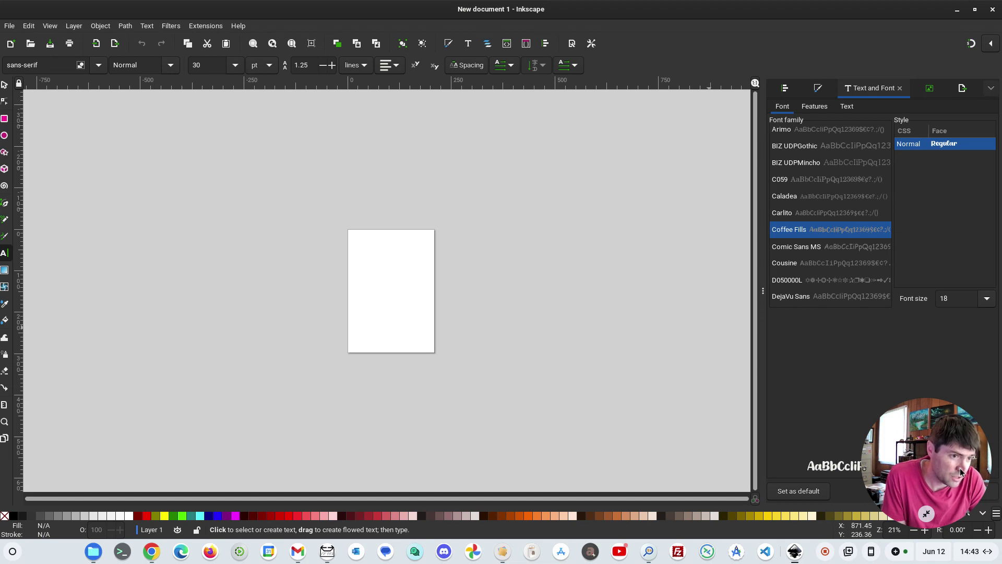
drag(934, 458, 952, 57)
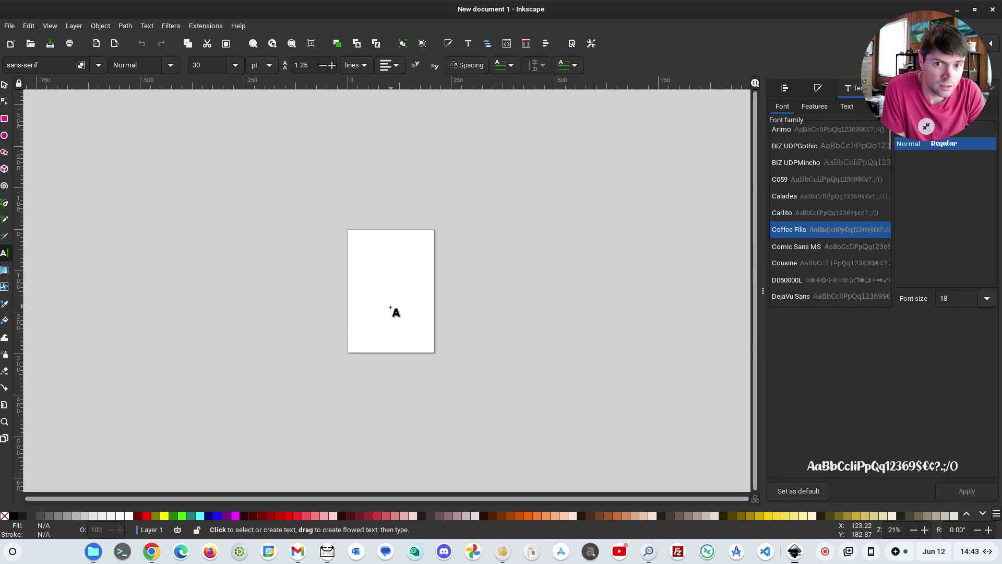
Type 'dfghfghfgh' in Coffee Fills and scale it up to about 293%
click(361, 288)
text(dfghfg)
text(hfgh)
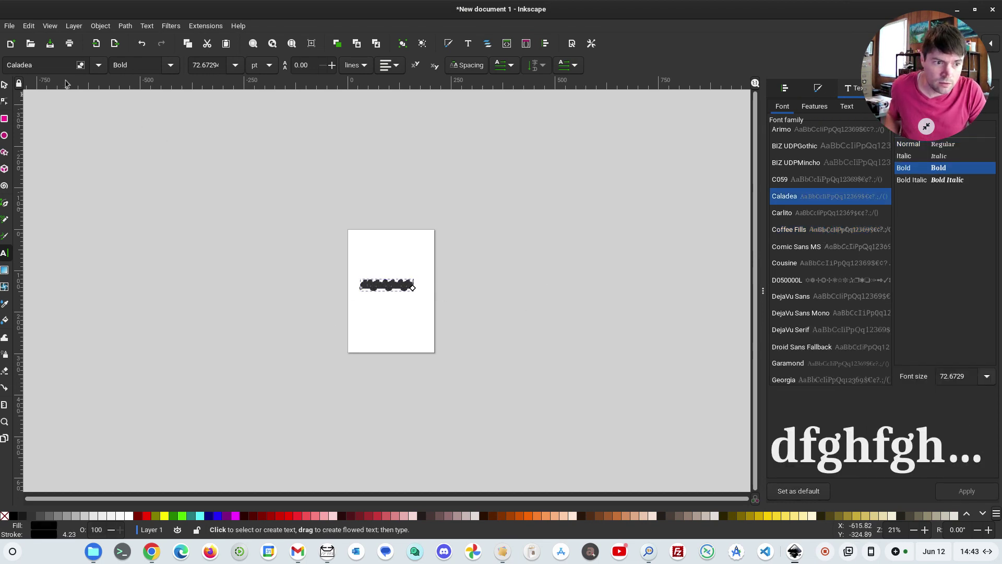
click(805, 232)
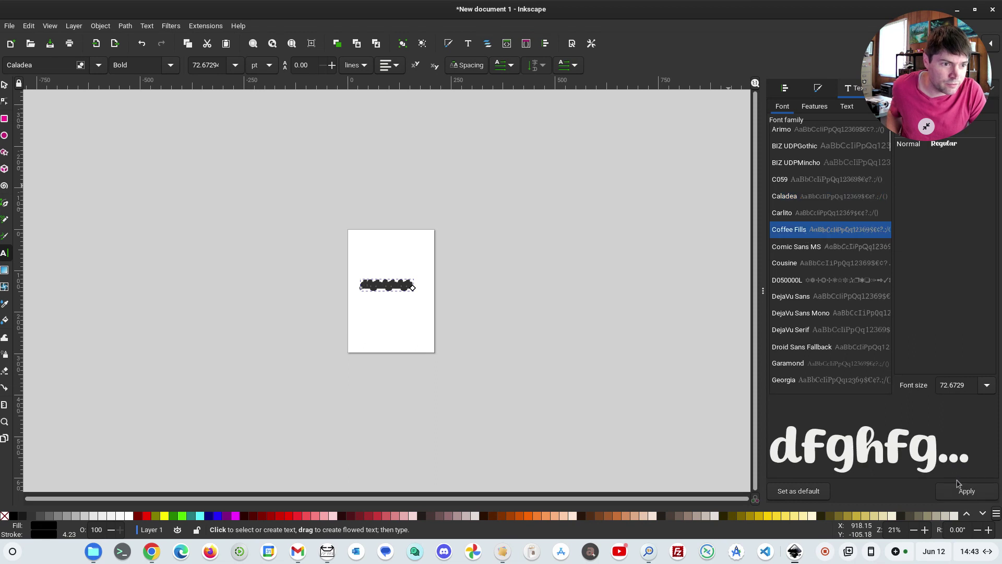
click(4, 85)
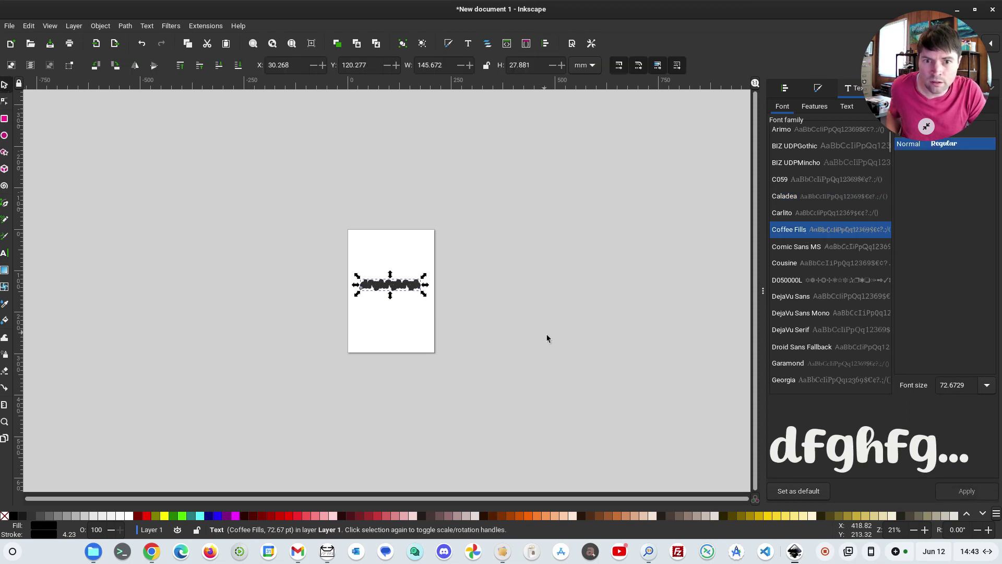
drag(424, 293, 588, 398)
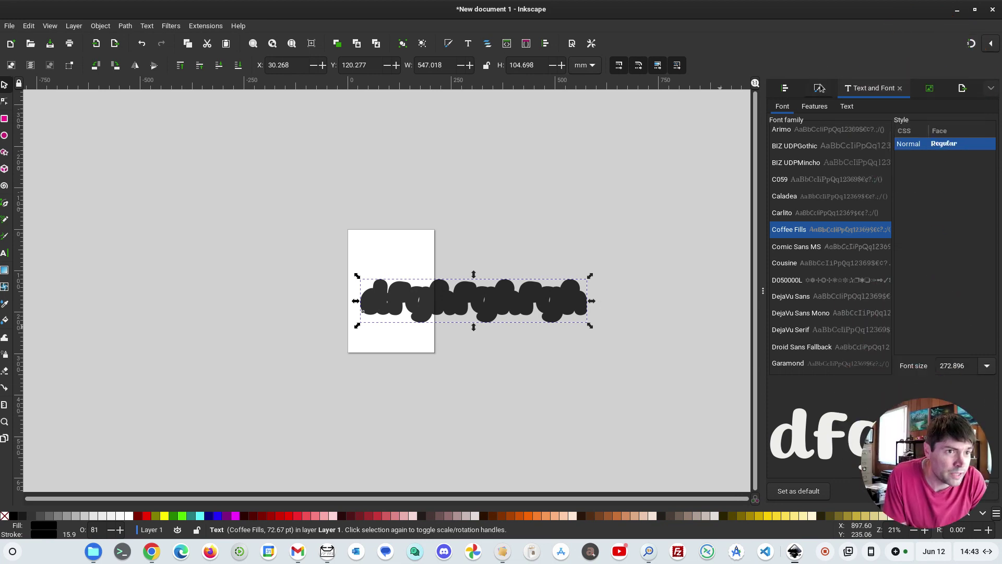
Set the text's stroke paint to No paint in Fill and Stroke
click(817, 88)
click(872, 112)
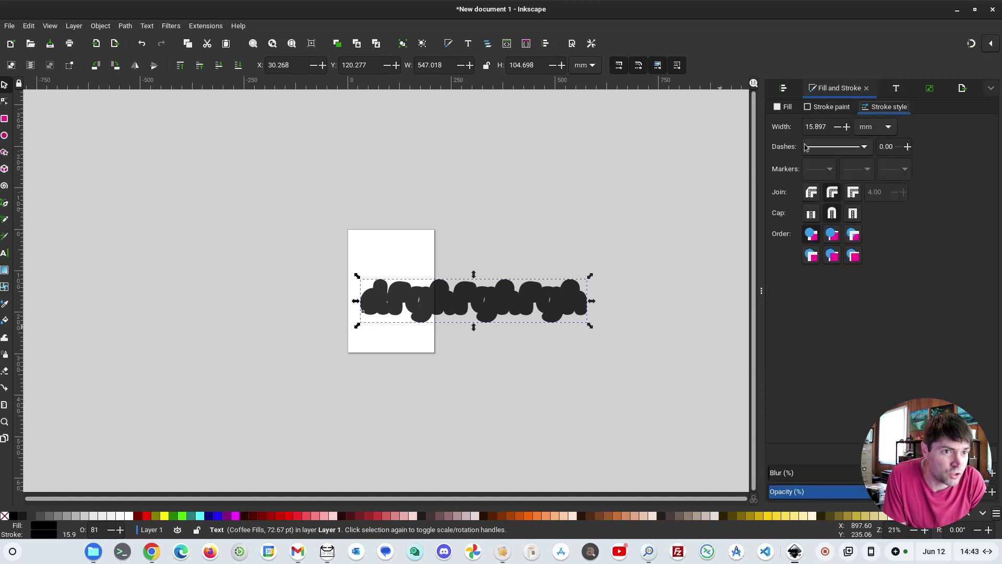
click(820, 110)
click(775, 124)
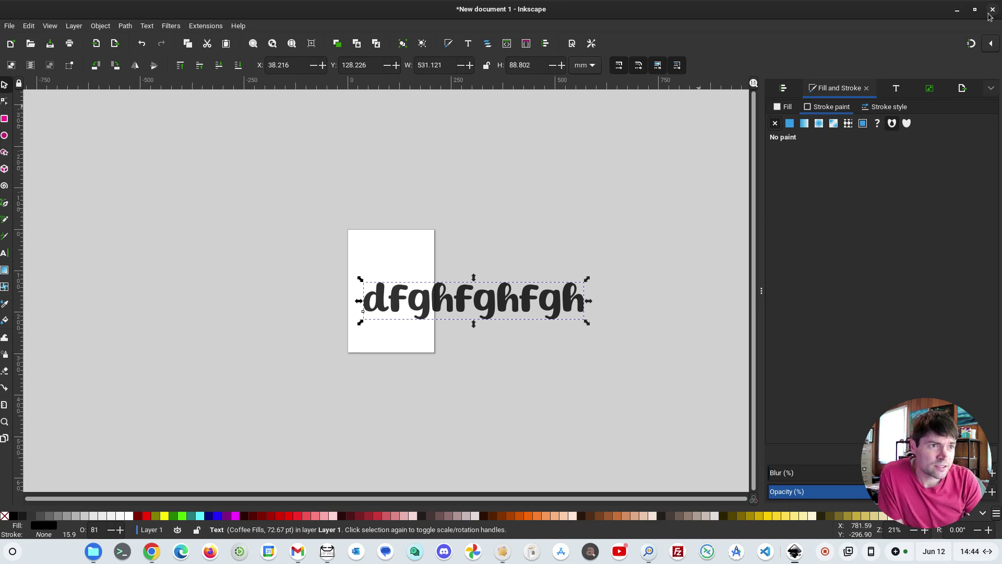
Close the Inkscape document without saving
drag(877, 12, 872, 106)
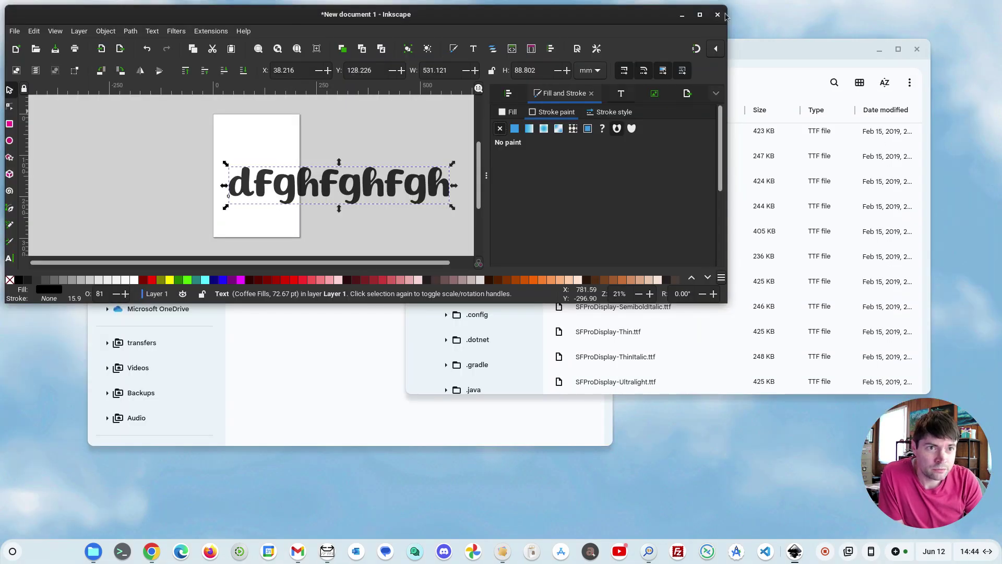
click(718, 15)
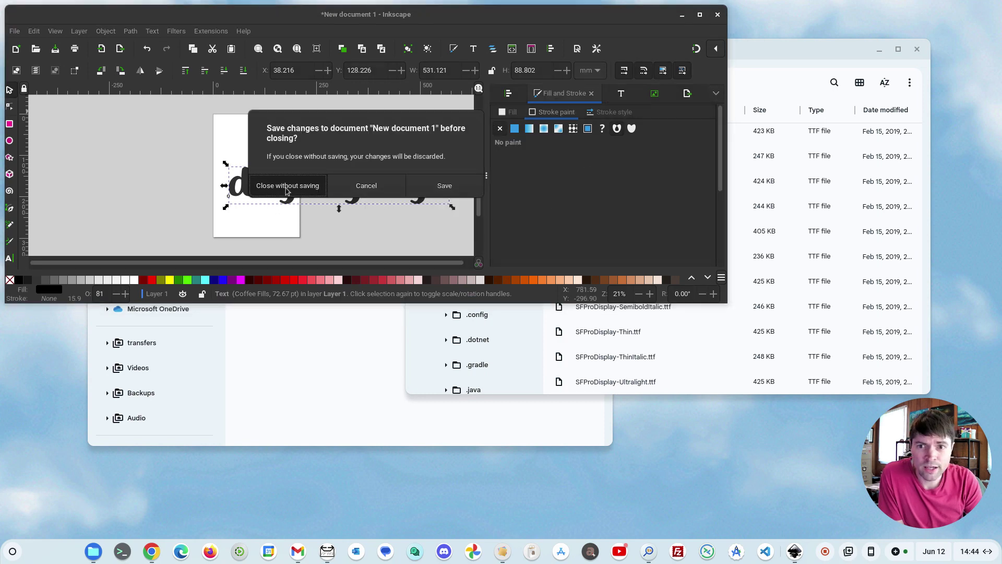
key(Return)
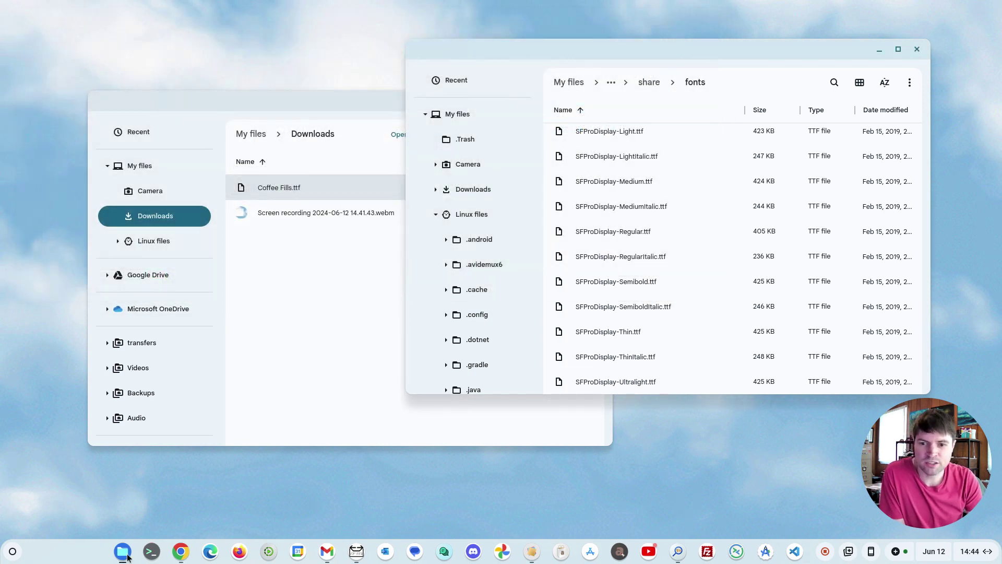
Open an incognito Chrome window by mistake and close it again
right_click(181, 551)
click(234, 477)
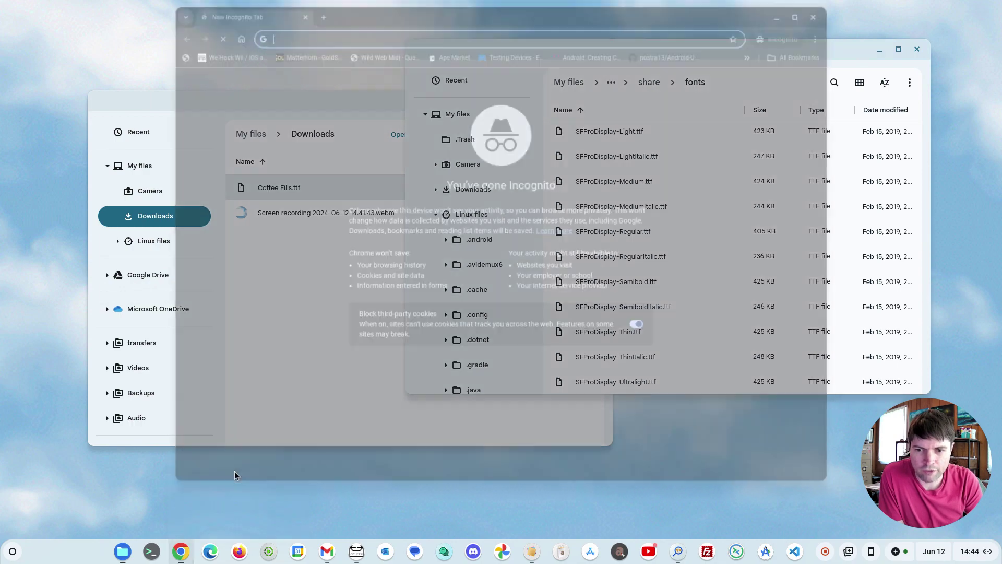
click(816, 15)
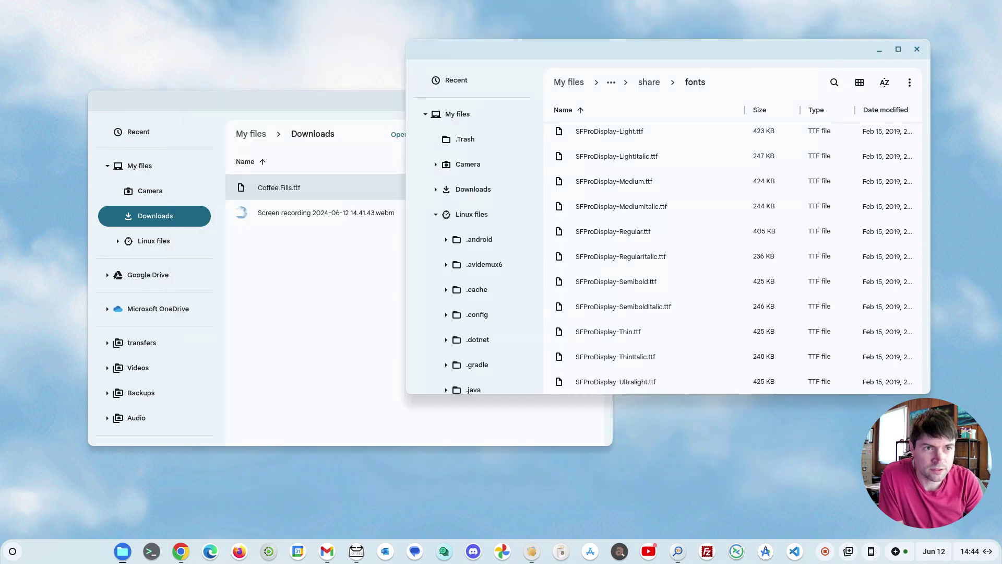
Open a regular Chrome window and go to fontinspector.ape-apps.com
right_click(180, 551)
click(224, 464)
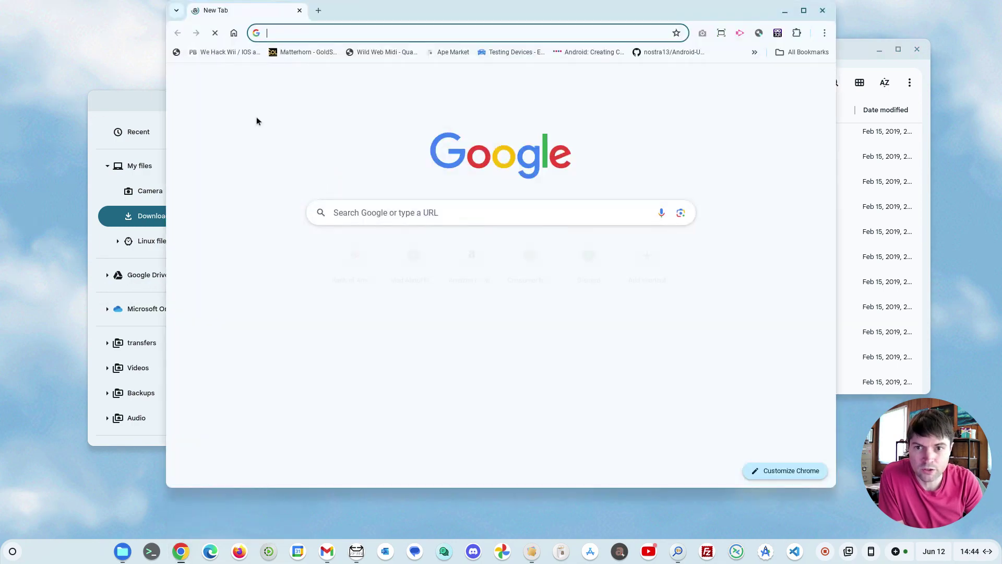
drag(402, 14, 406, 39)
text(font)
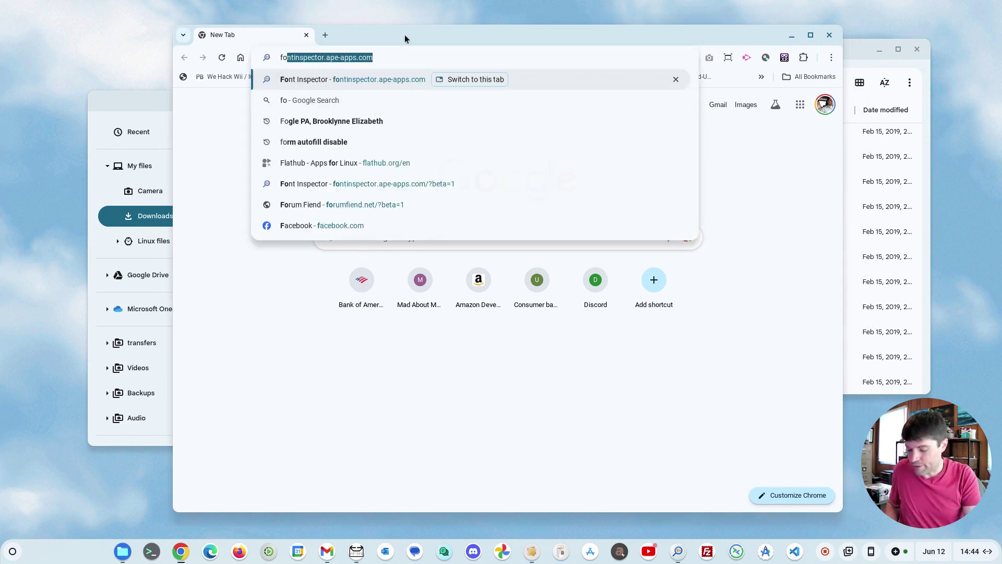
text(in)
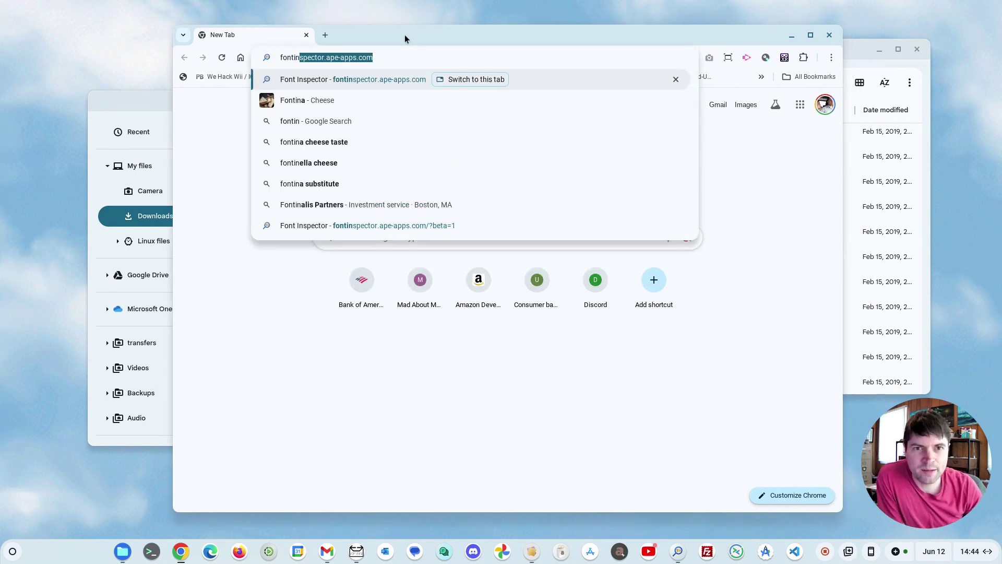
key(Return)
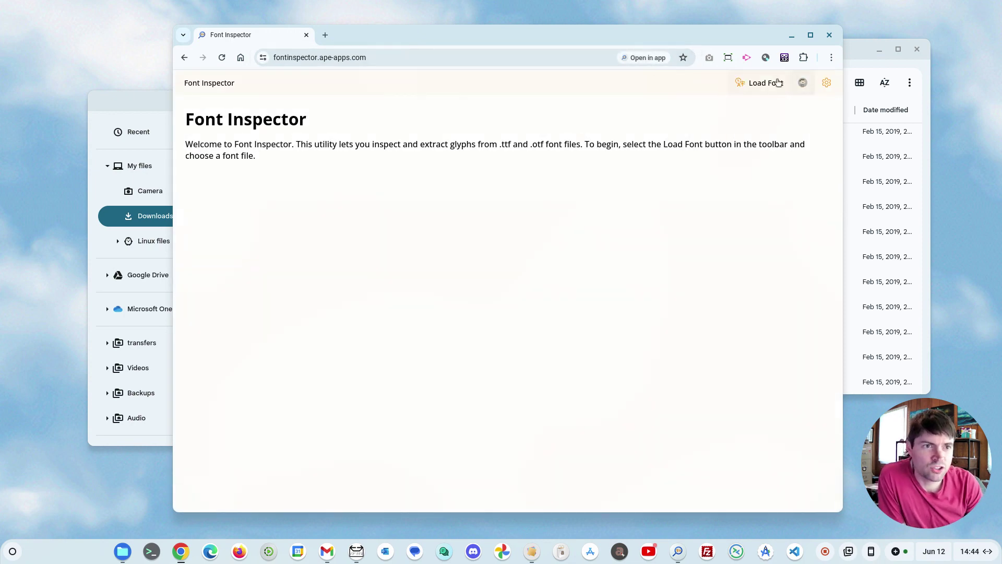
Open Font Inspector as its own app, close Chrome, and start Load Font
click(637, 58)
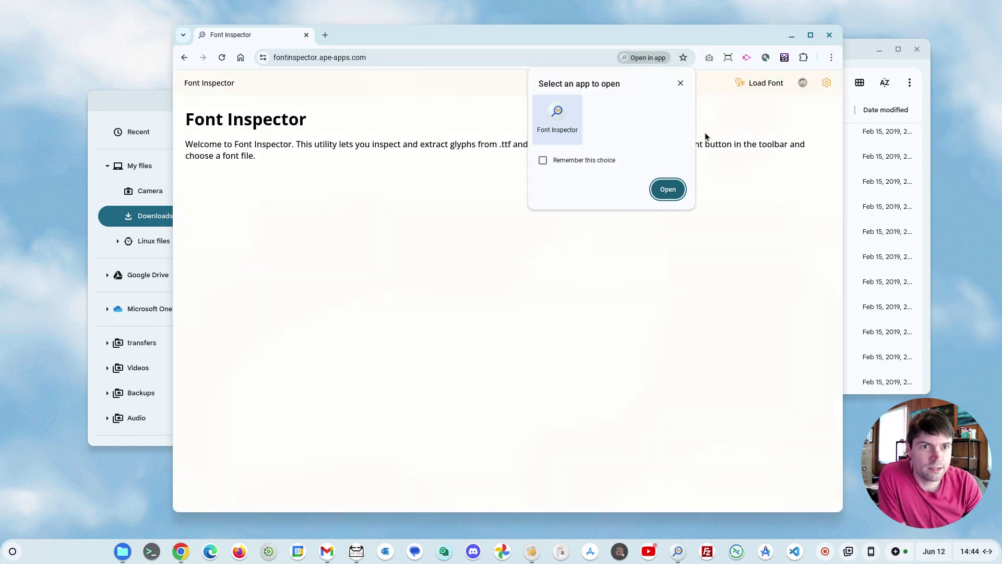
click(669, 189)
click(829, 35)
drag(169, 11, 413, 151)
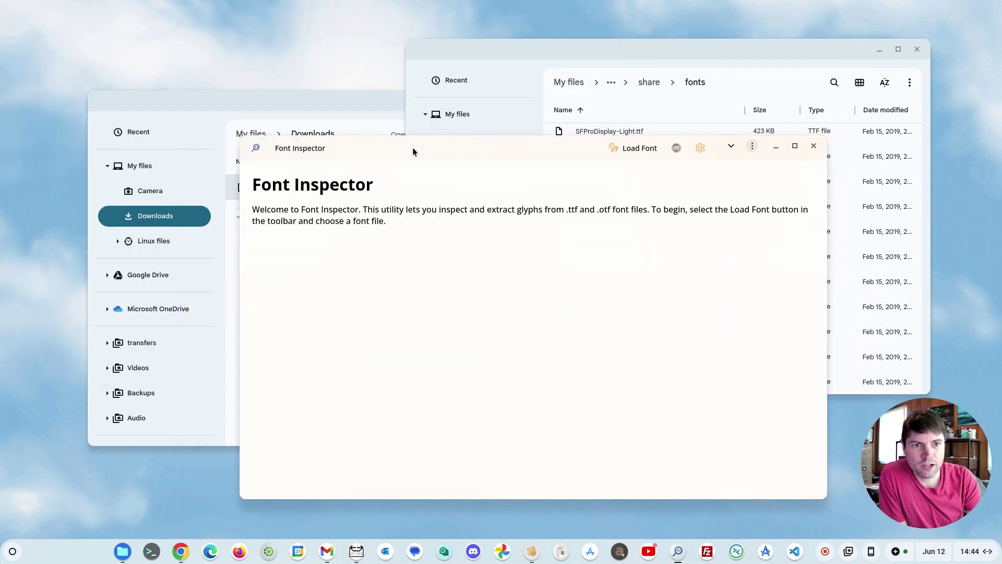
click(615, 149)
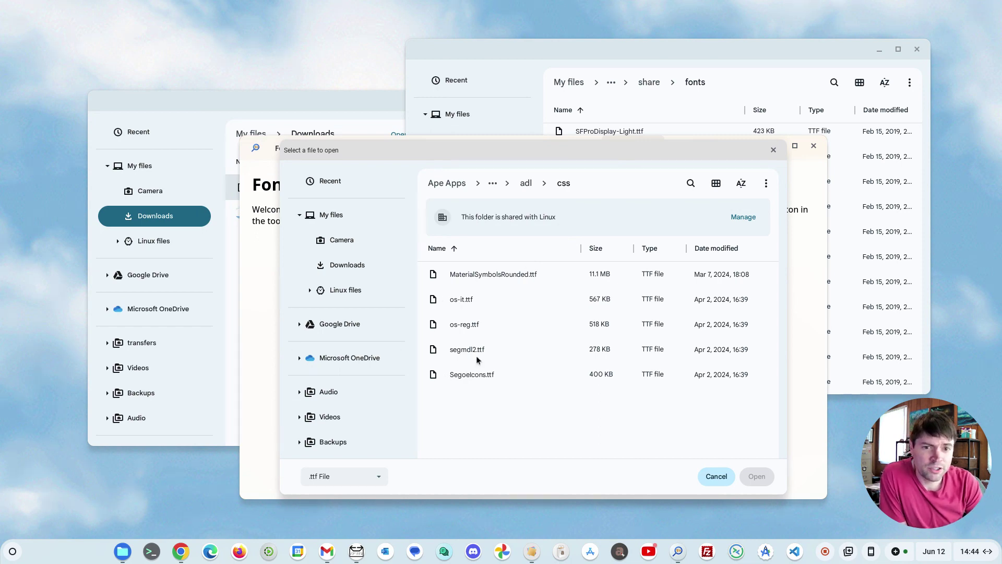
Load MaterialSymbolsRounded.ttf and scroll through its glyph grid
double_click(484, 280)
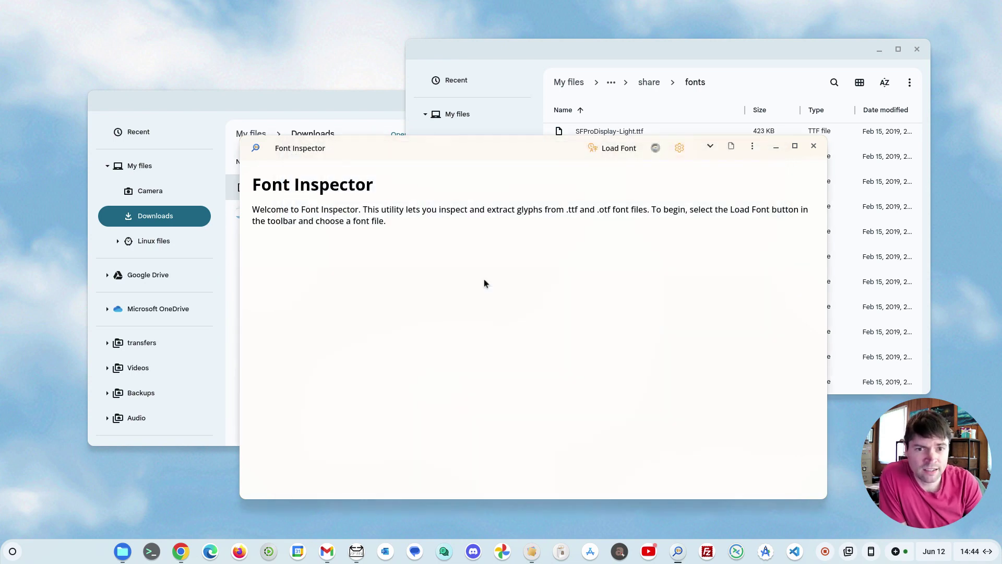
scroll(520, 354, down, 20)
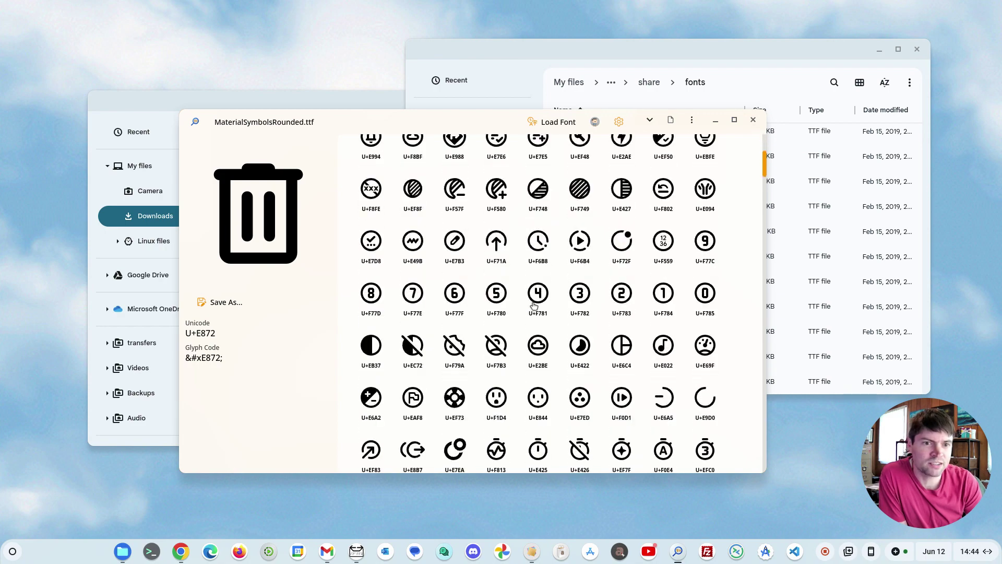
scroll(520, 354, down, 5)
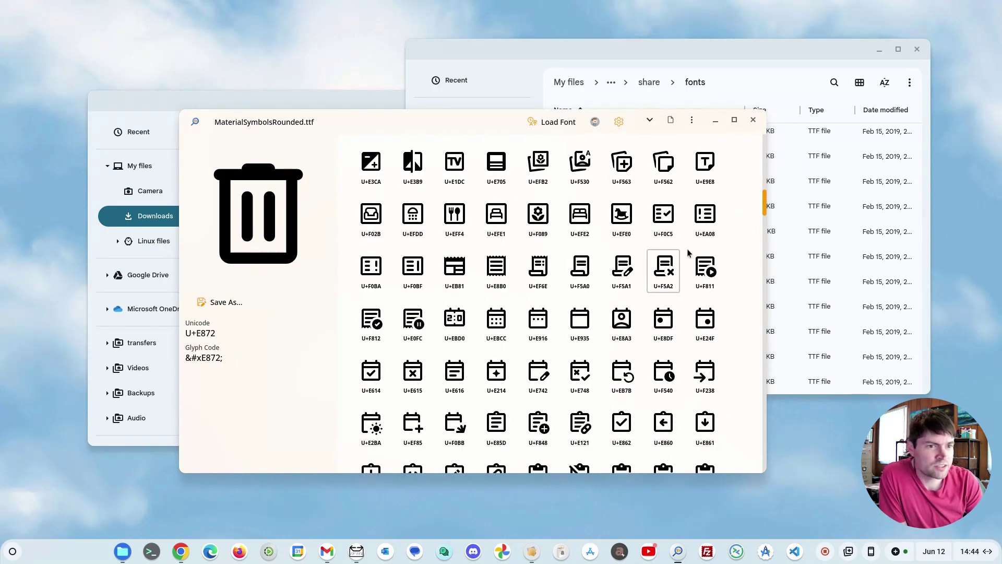
drag(764, 209, 764, 251)
Preview glyph U+E744, copy its code &#xE744;, and show Save As export options
click(621, 289)
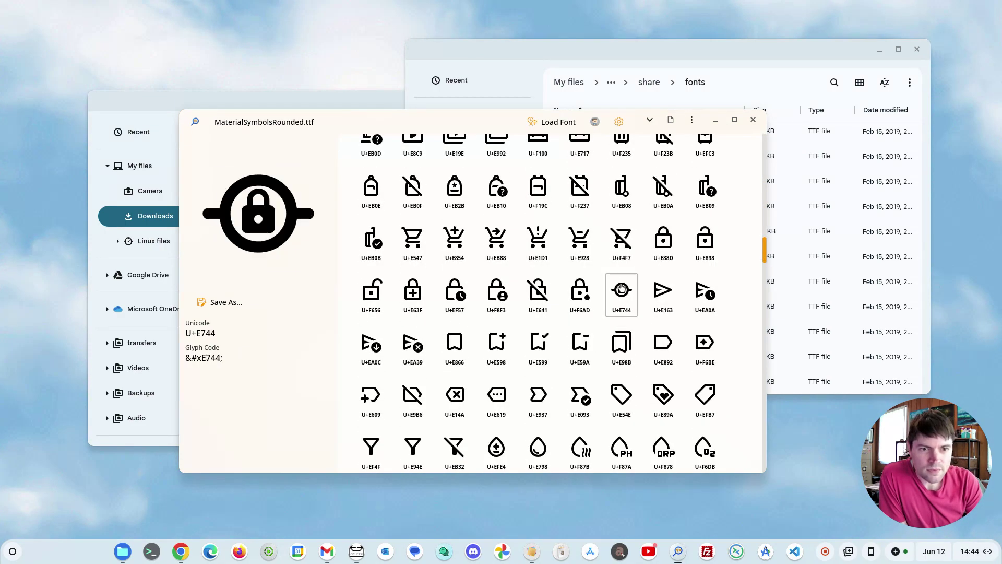
click(208, 354)
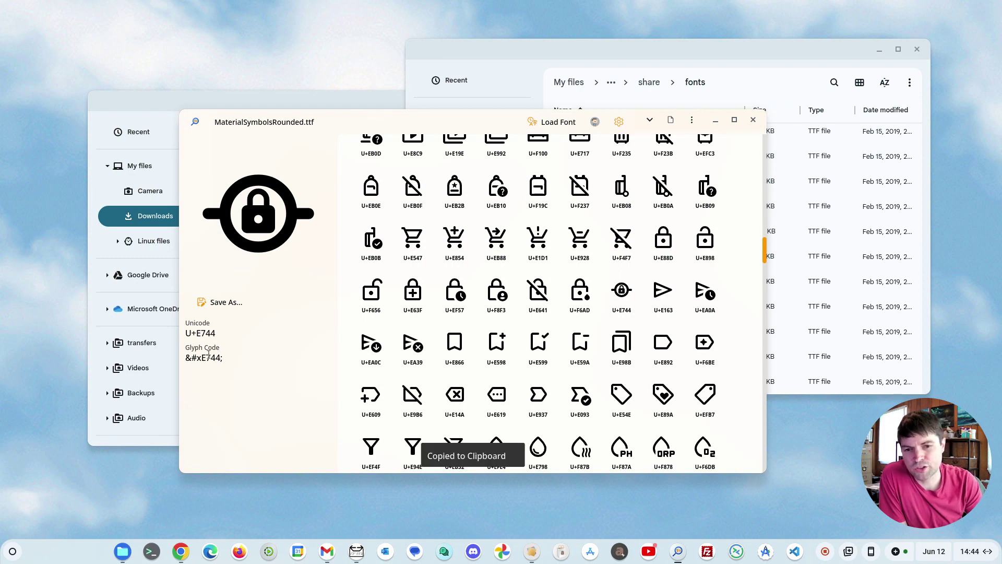
click(239, 303)
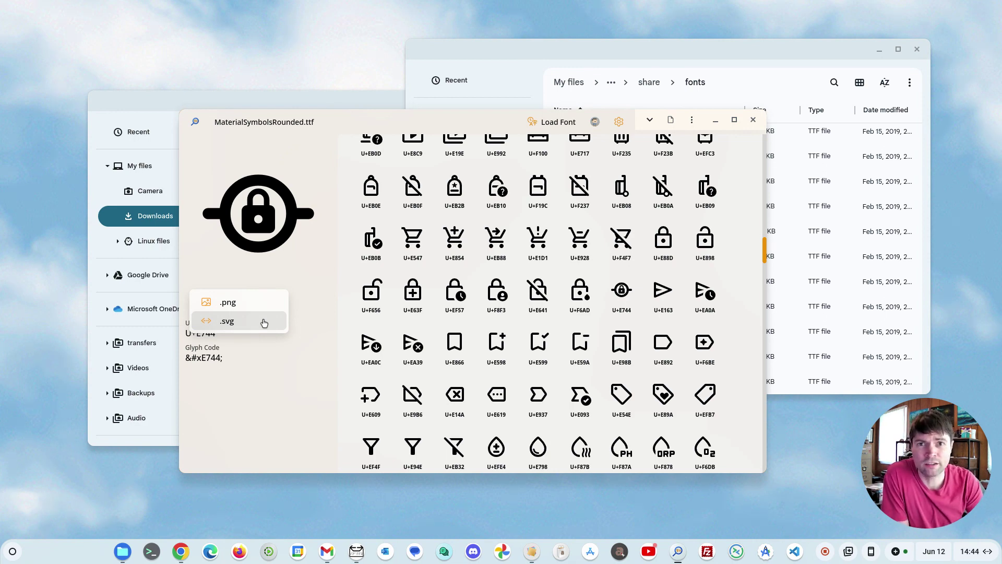
Load Coffee Fills.ttf from Downloads and scroll through its glyphs
click(264, 322)
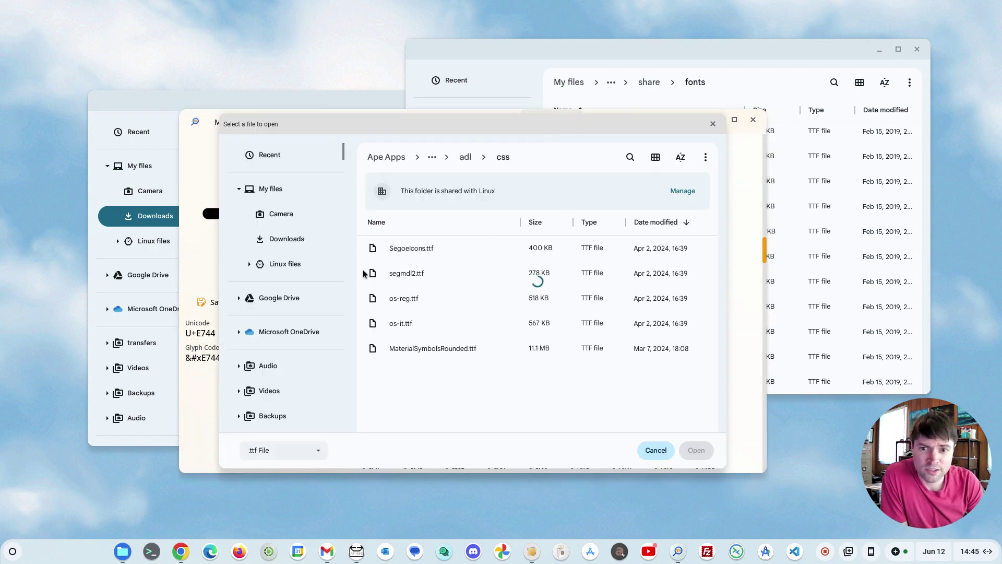
click(288, 239)
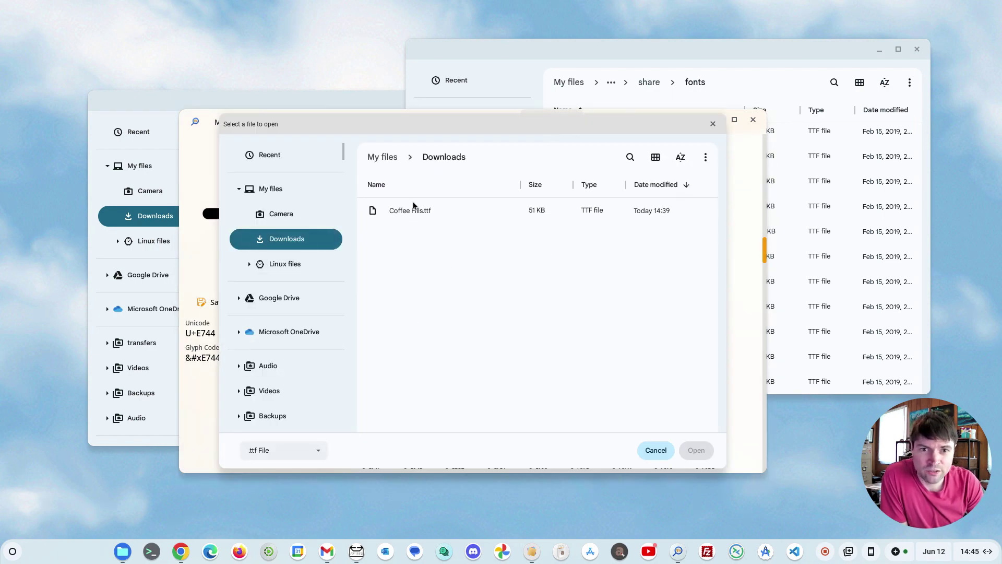
double_click(410, 210)
scroll(578, 249, up, 5)
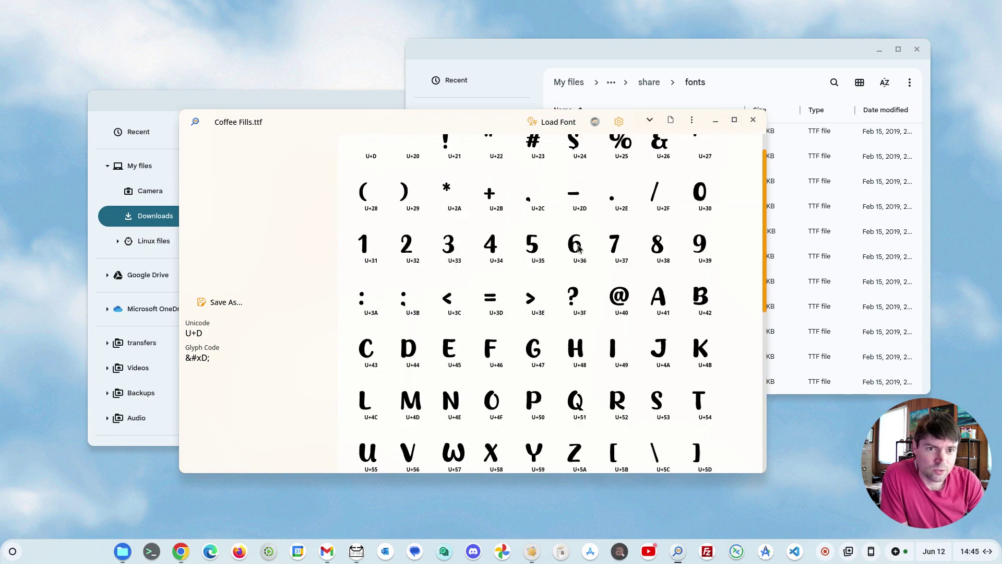
scroll(578, 244, down, 6)
scroll(577, 244, up, 7)
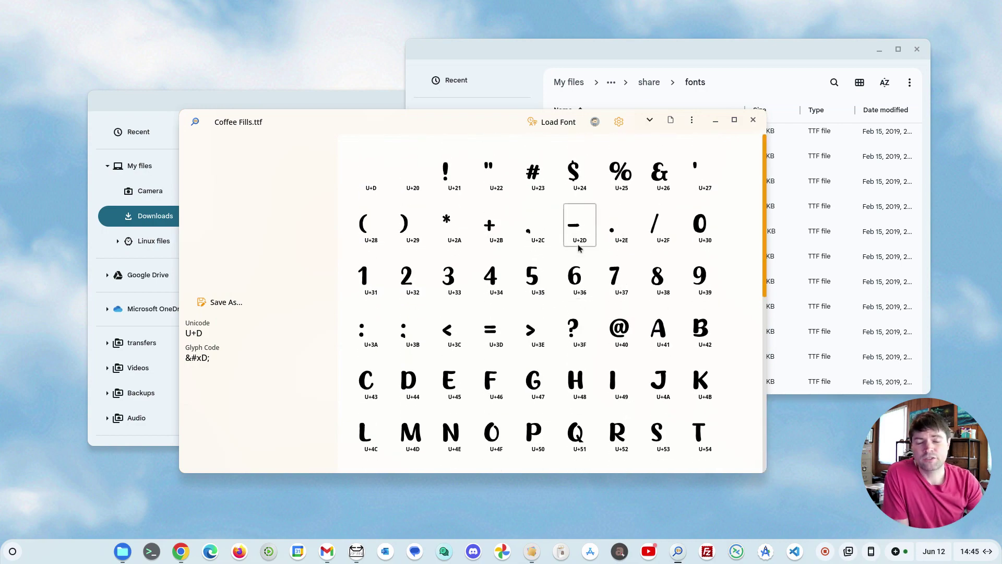